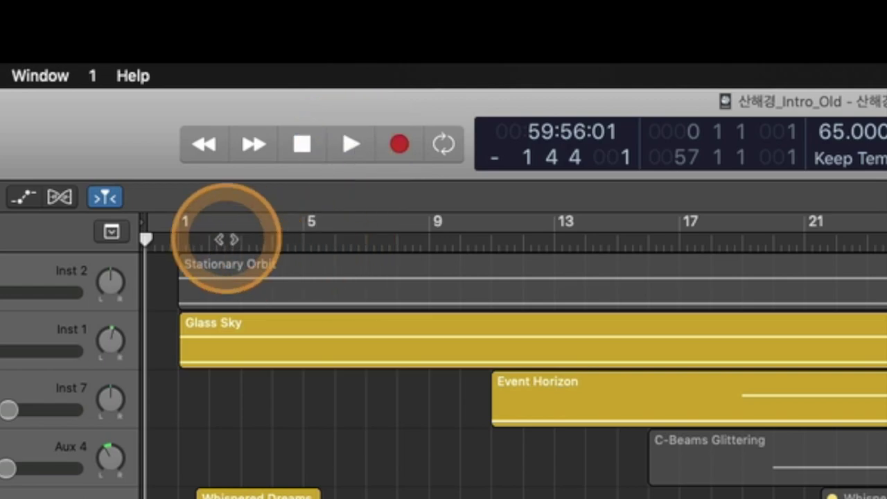
- Look through the Play control's options for where playback starts
right_click(348, 146)
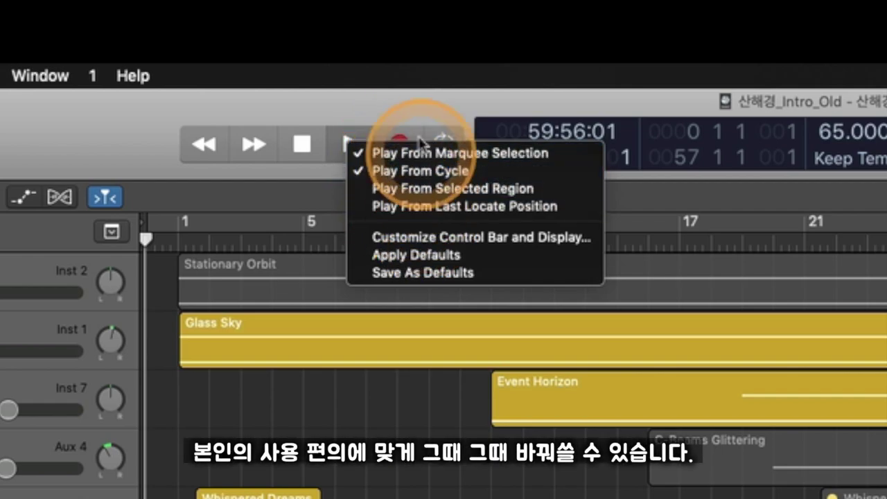
left_click(262, 201)
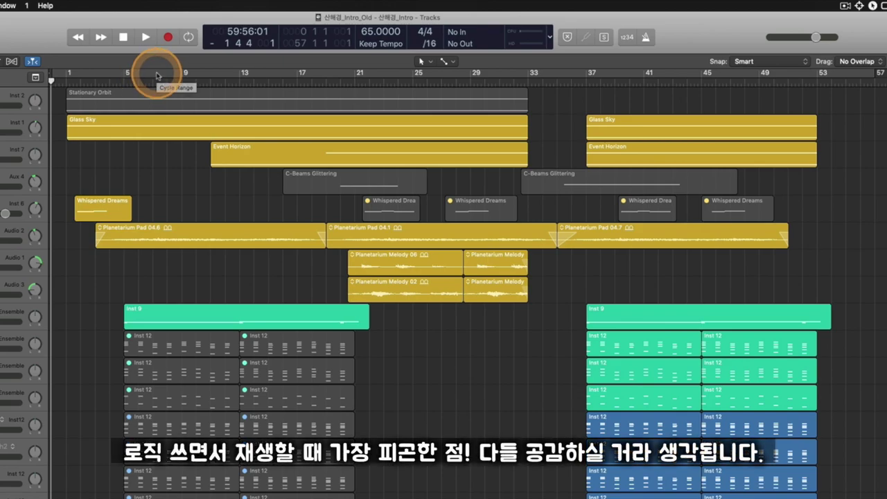
- Switch Cycle mode on and off several times, with the playhead at bar 10, ending with Cycle mode on
left_click(157, 74)
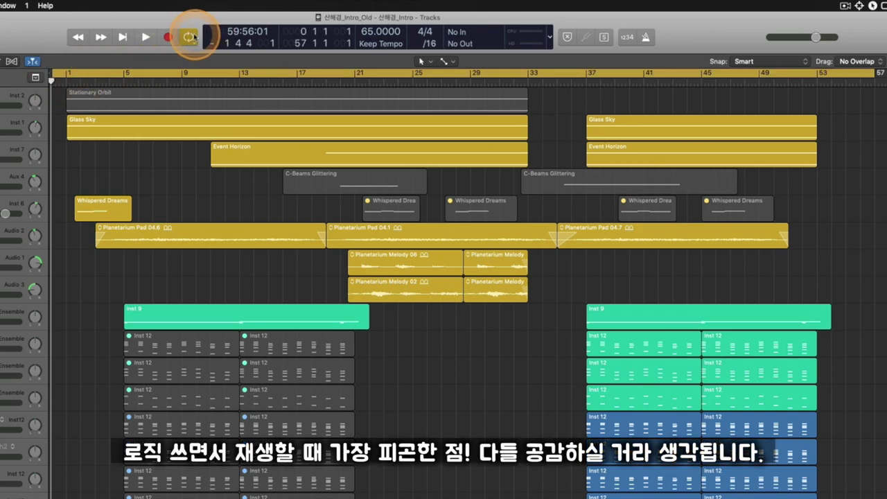
left_click(193, 77)
left_click(87, 78)
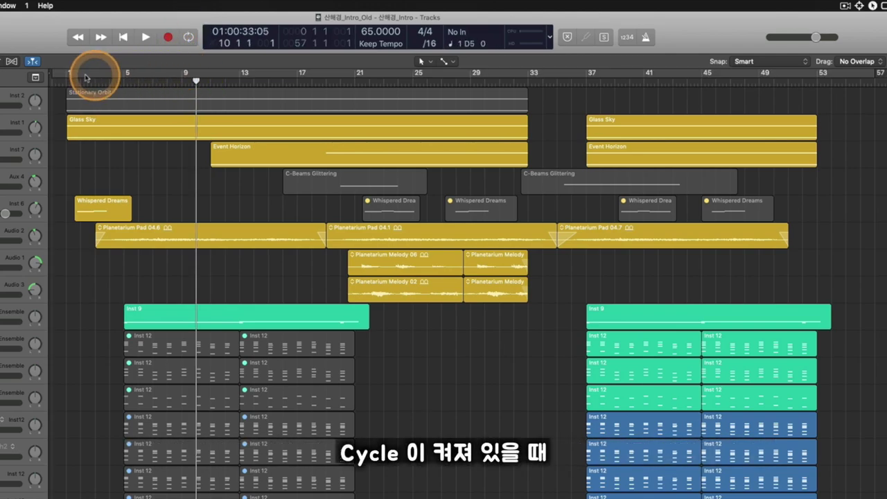
left_click(315, 78)
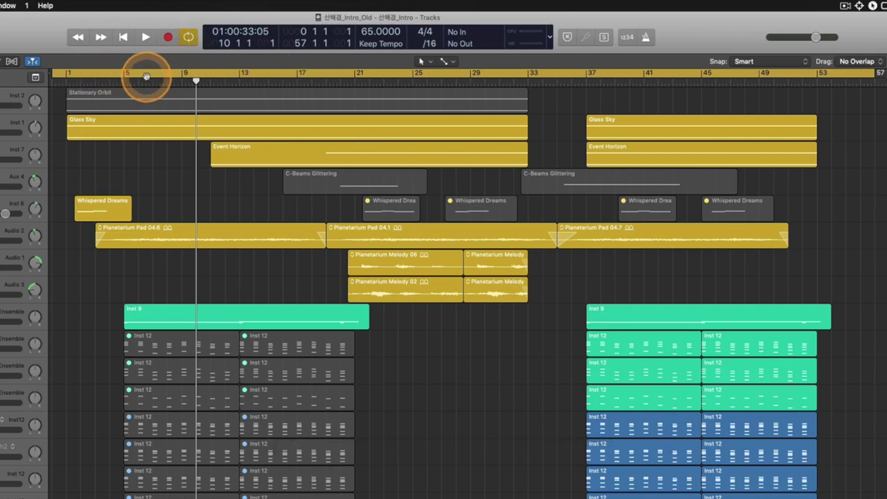
key("c")
key("c")
key("c")
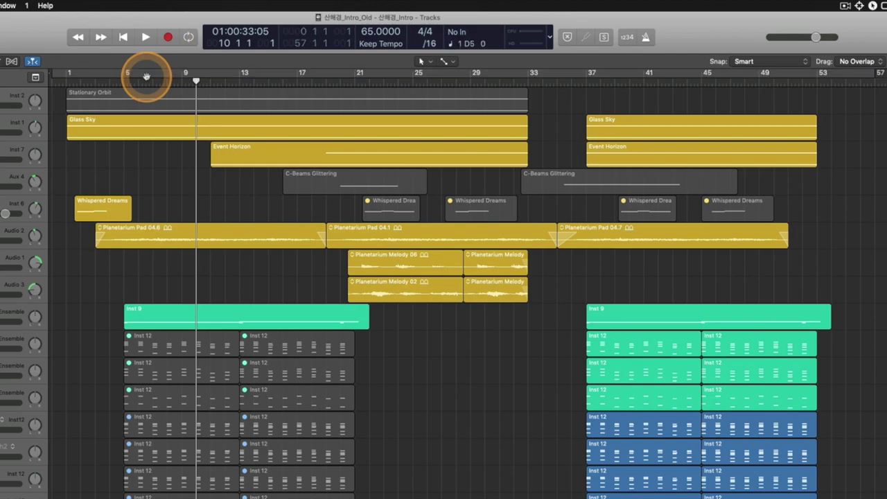
key("c")
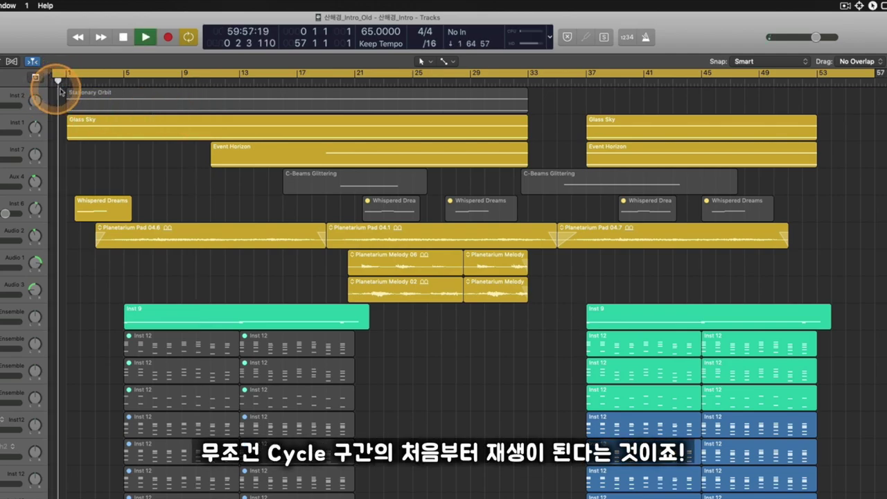
- Stop playback and move the start of the cycle range to bar 21
key("space")
left_click_drag(58, 76, 355, 74)
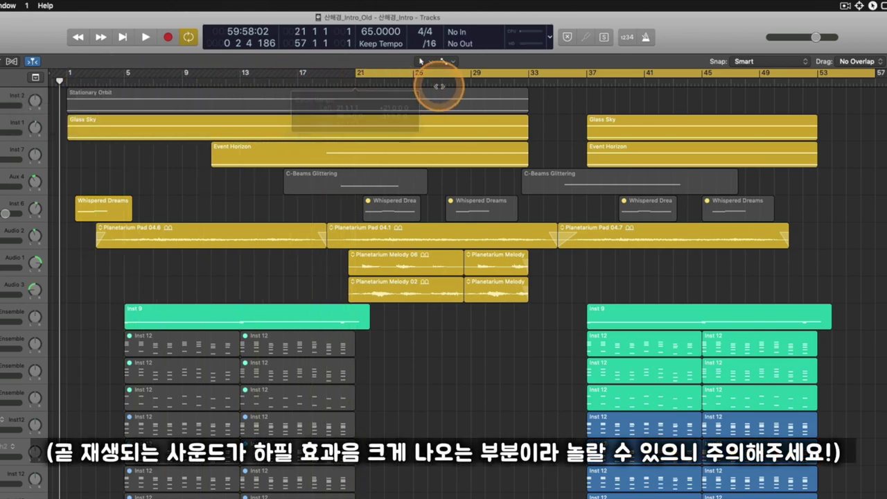
- Place the playhead at bar 9, ahead of the cycle range, and play briefly with Cycle mode on to check where playback begins
left_click(410, 77)
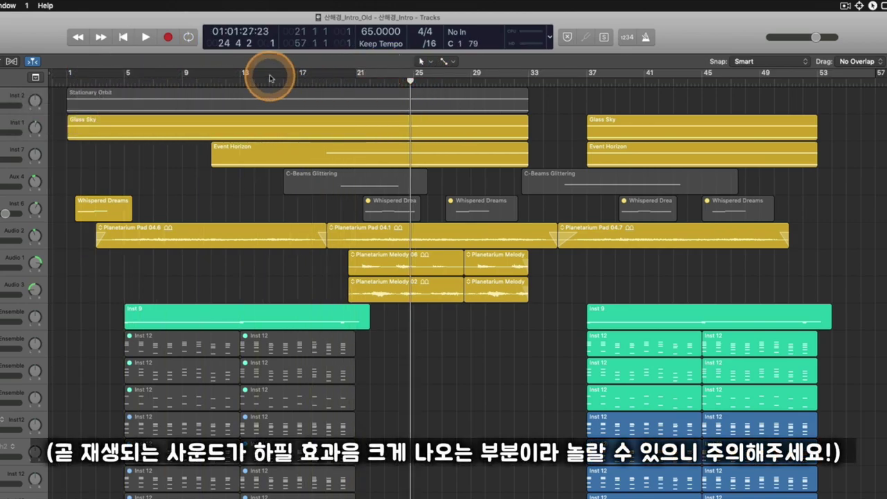
left_click(183, 82)
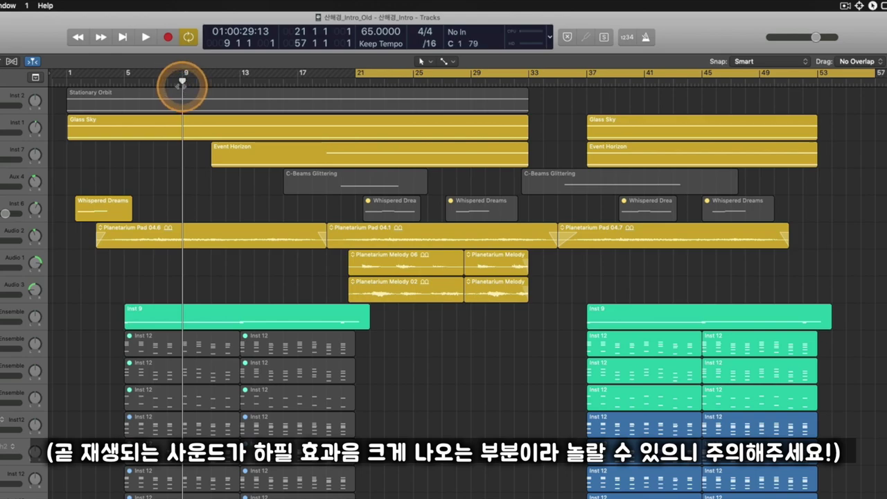
key("space")
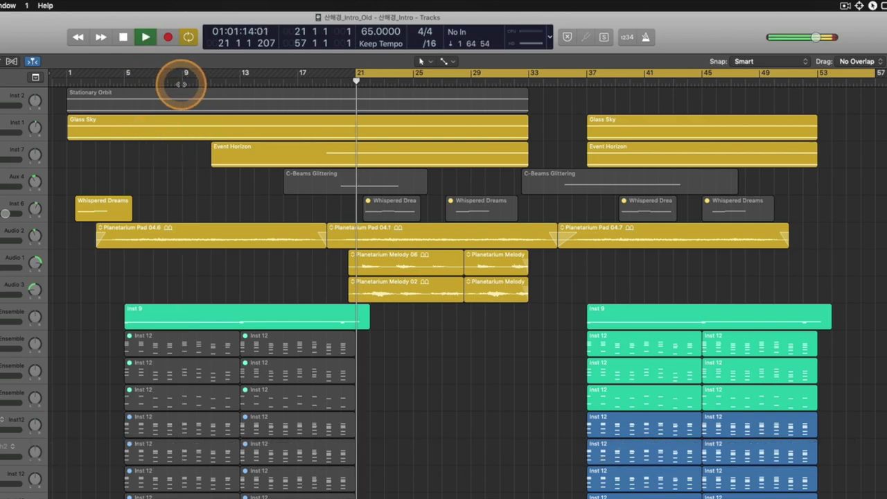
key("space")
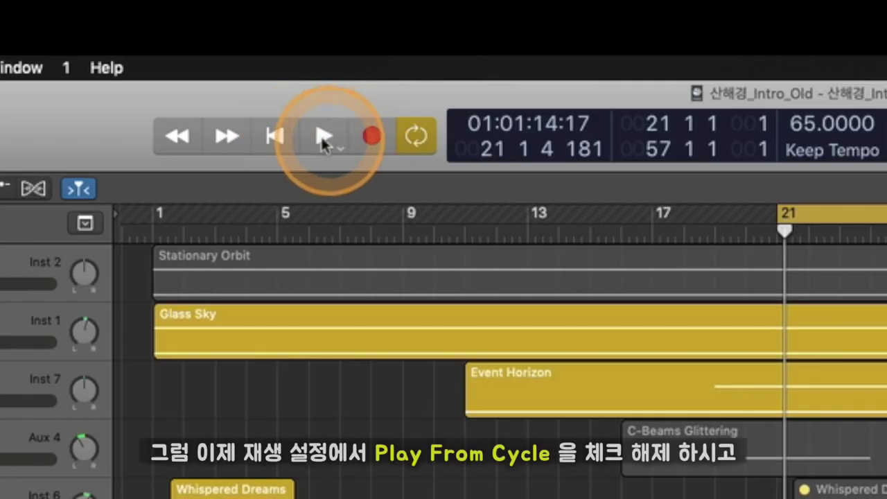
- Turn off Play From Cycle and test playback from the end of bar 6, ahead of the cycle range
right_click(147, 38)
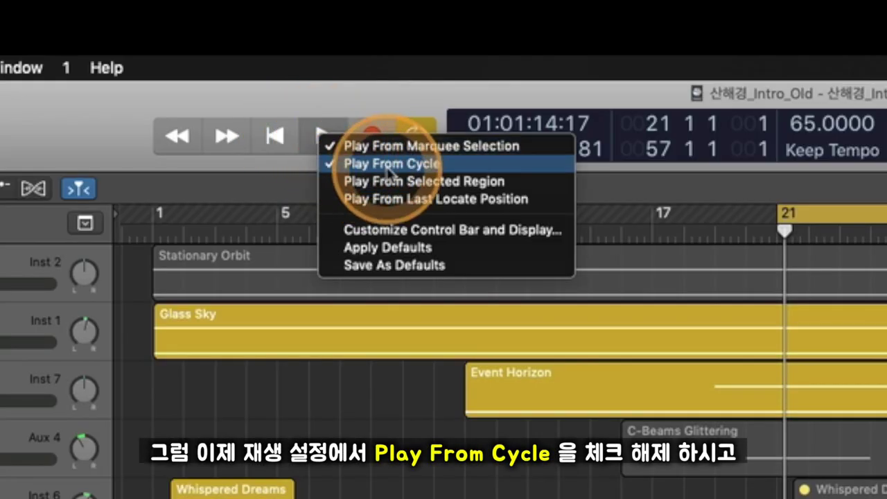
left_click(427, 165)
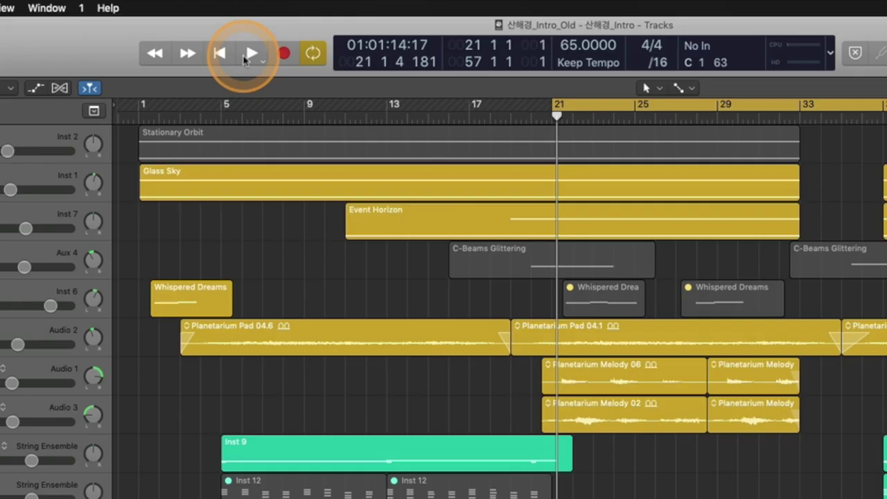
left_click(260, 112)
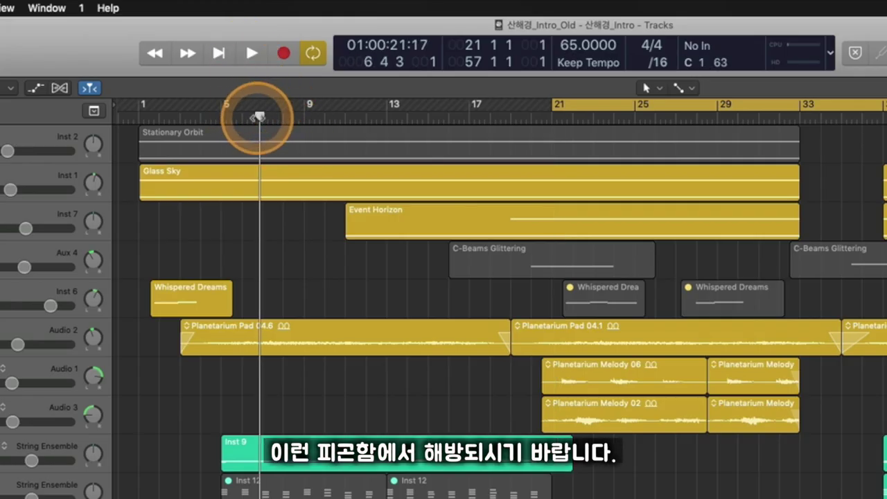
key("space")
key("space")
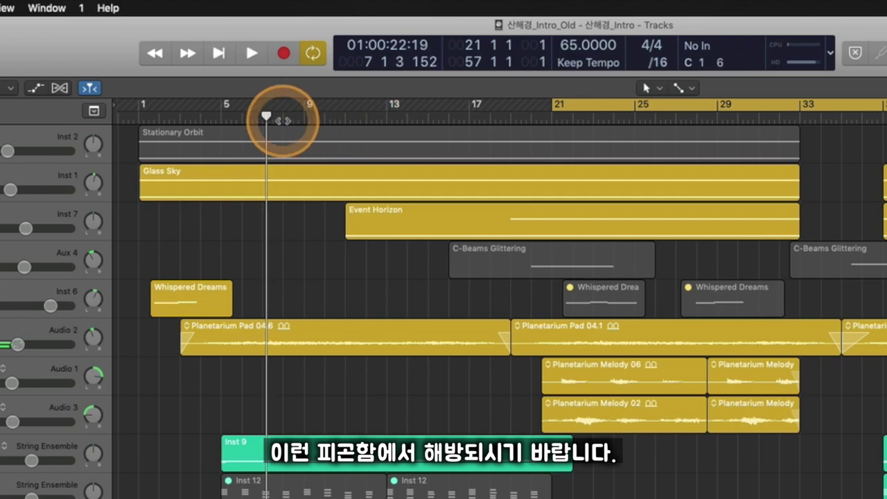
- Select the first Glass Sky region and turn on Play From Selected Region
right_click(252, 54)
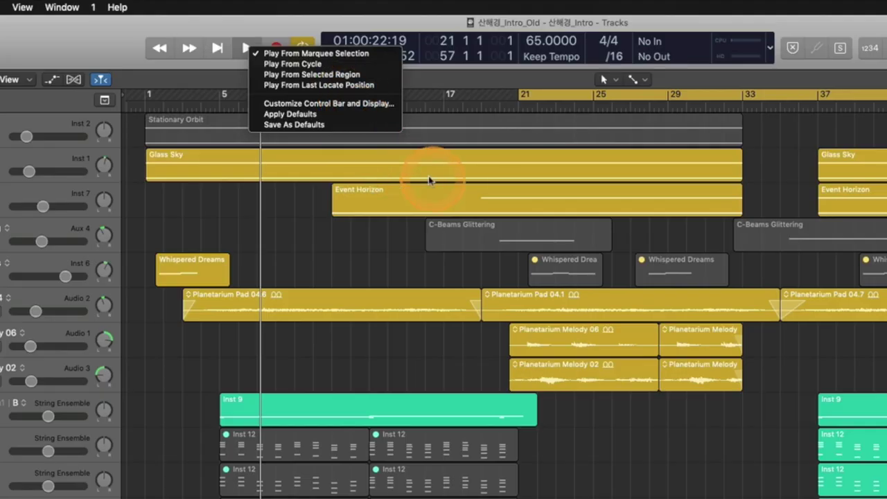
left_click(504, 194)
left_click(442, 197)
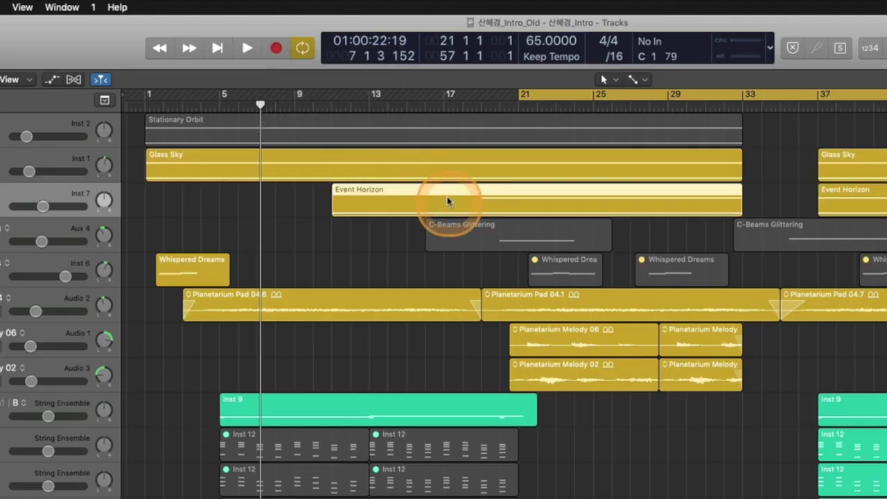
left_click(461, 313)
left_click(377, 169)
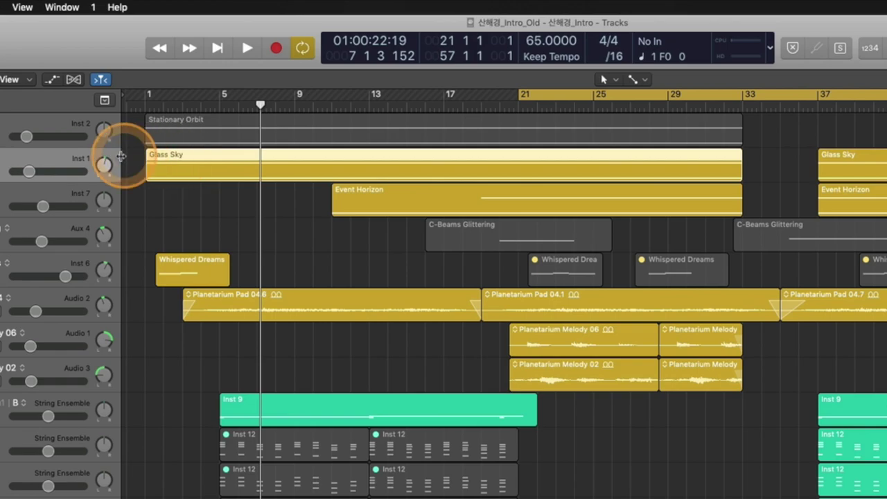
right_click(246, 47)
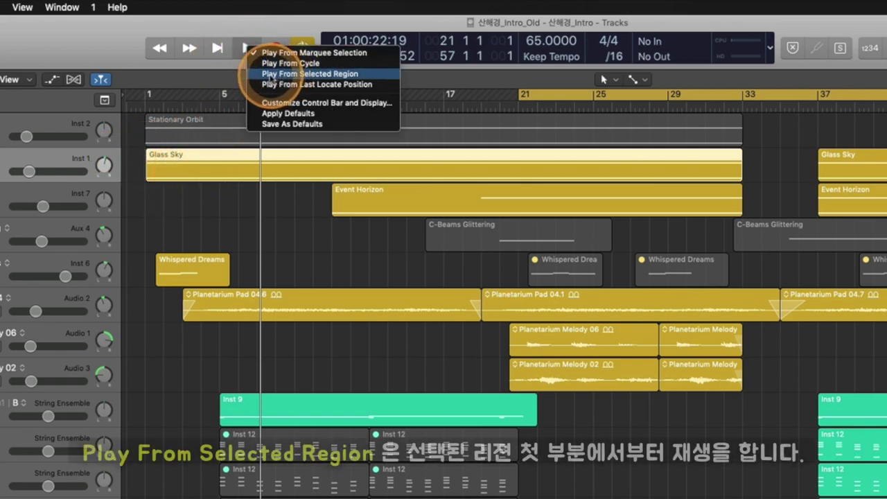
left_click(344, 75)
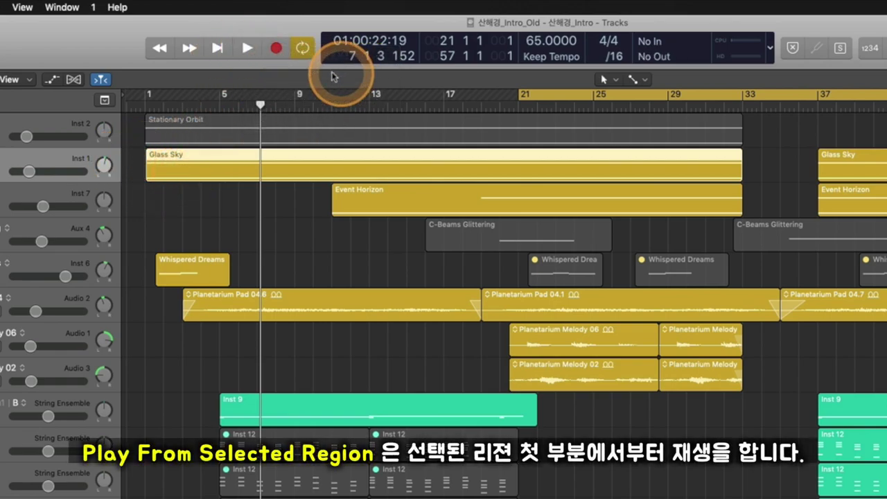
- Select the first Event Horizon region and play briefly twice, the second time after moving the playhead to bar 5
left_click(288, 175)
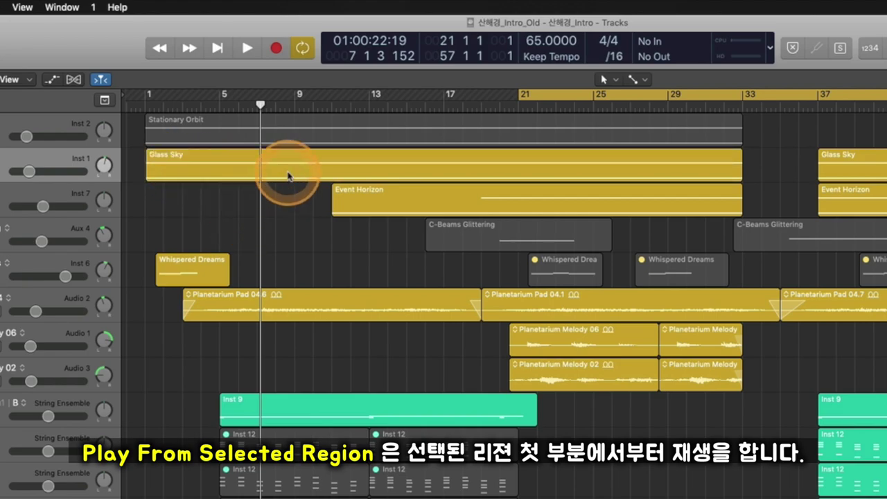
left_click(366, 196)
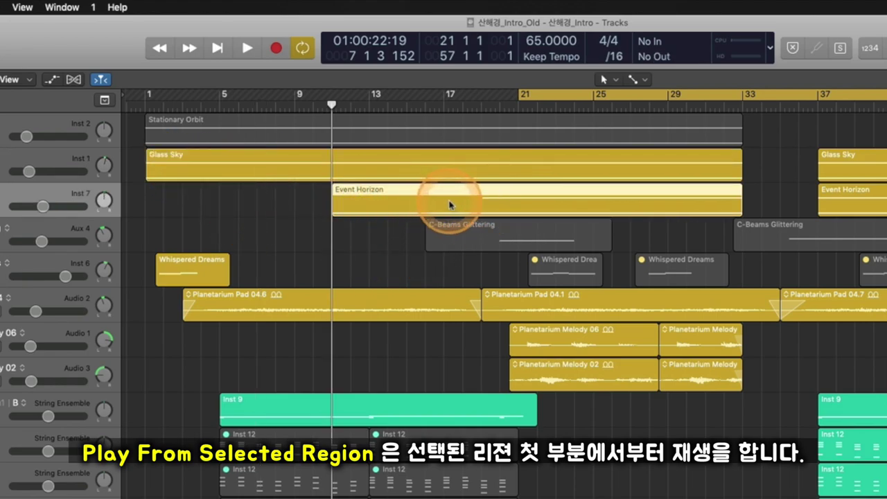
key("space")
key("space")
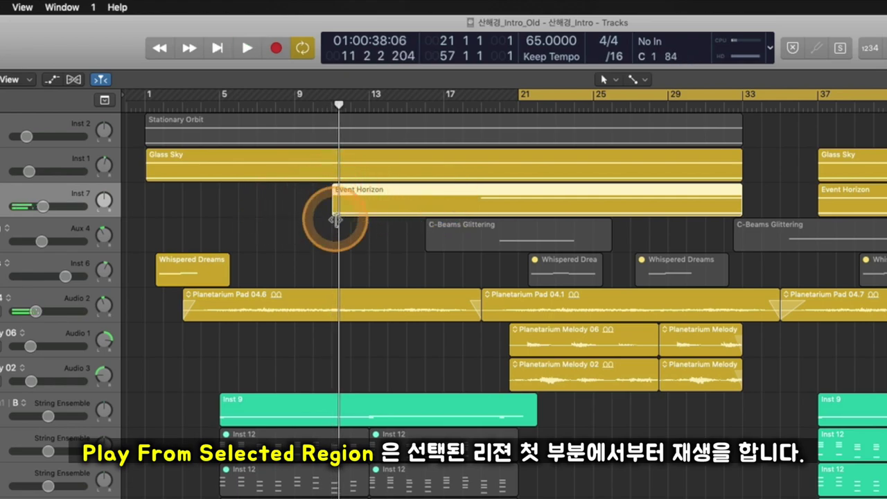
left_click(229, 99)
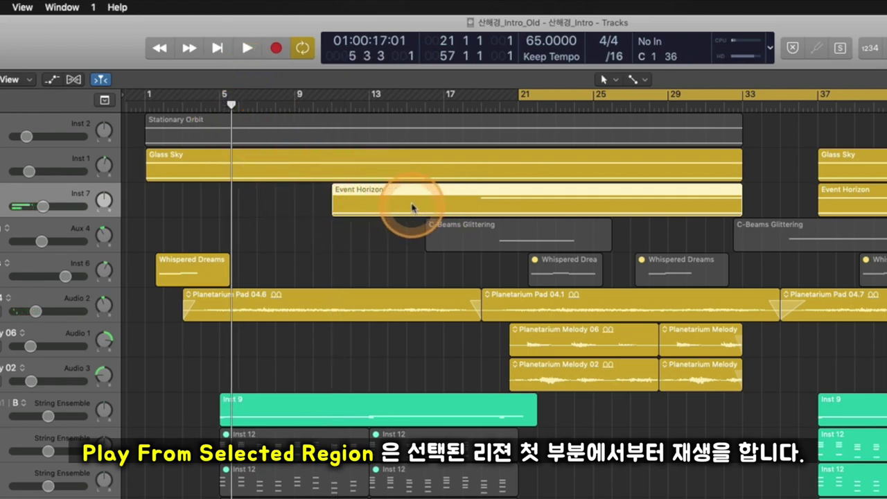
key("space")
key("space")
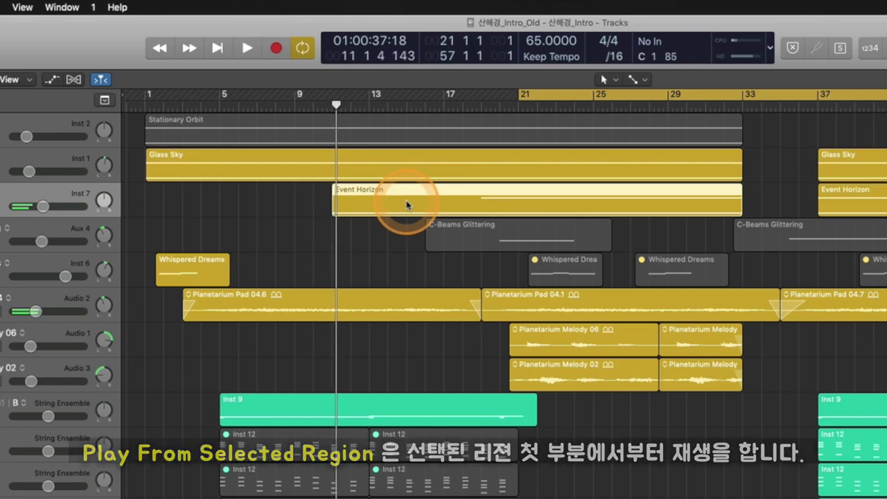
- Turn off Play From Selected Region and turn Play From Cycle back on
right_click(245, 46)
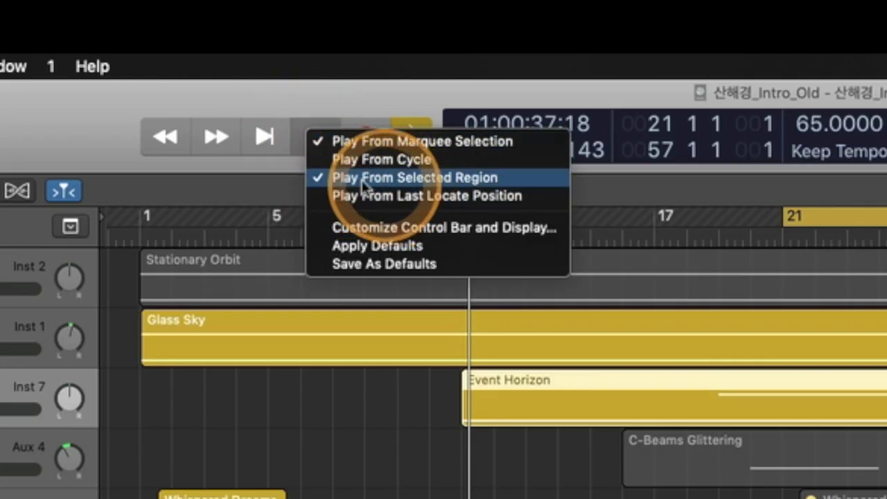
left_click(354, 177)
right_click(339, 162)
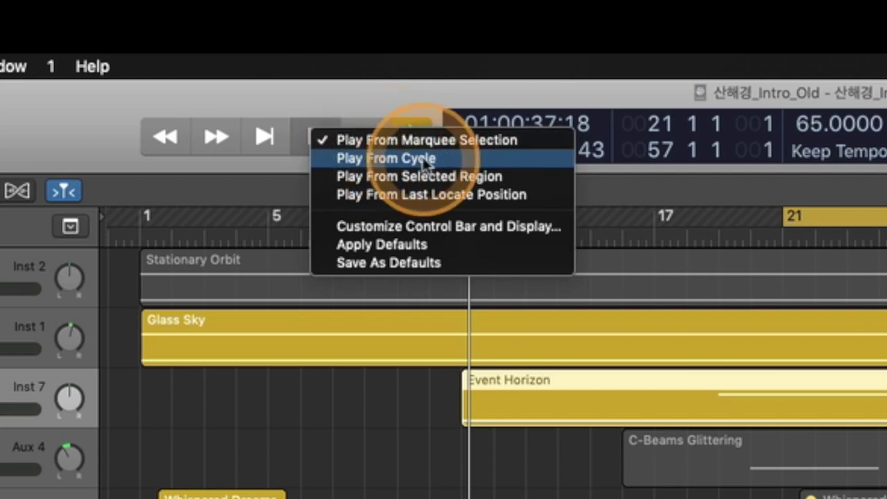
left_click(382, 159)
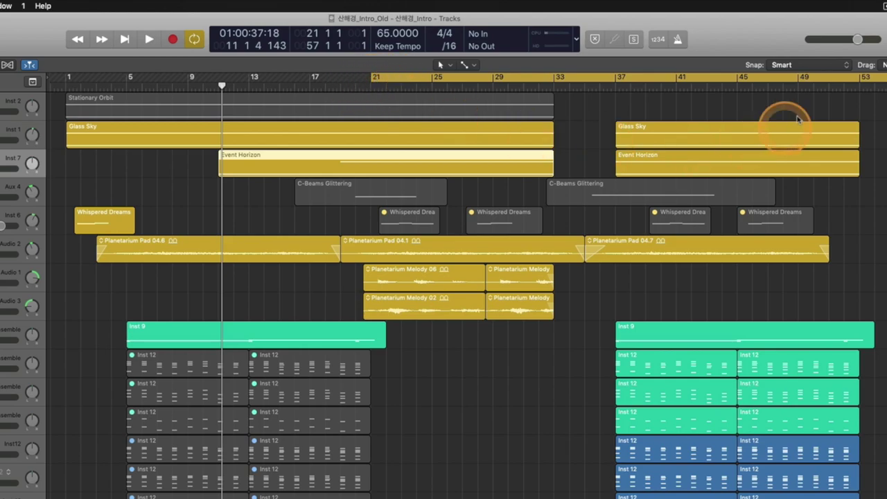
- Play briefly with Play From Cycle on, and repeat the test after placing the playhead at bar 9
key("space")
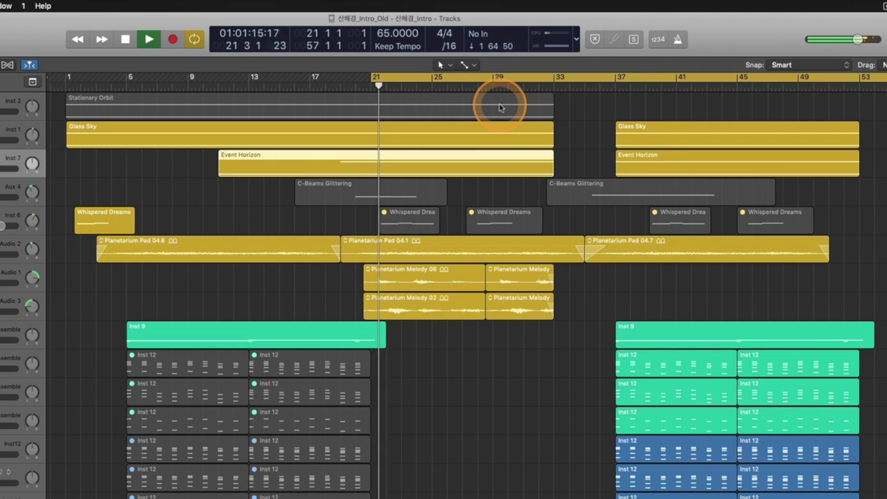
key("space")
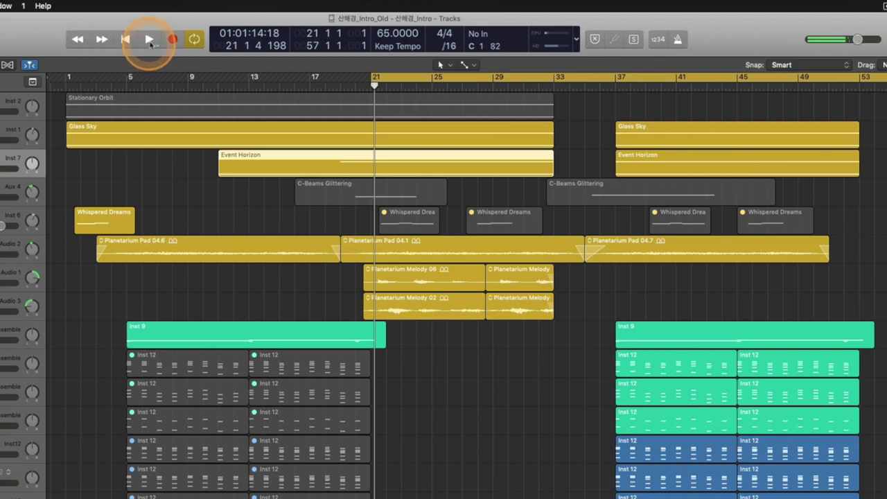
left_click(274, 81)
left_click(195, 102)
left_click(178, 86)
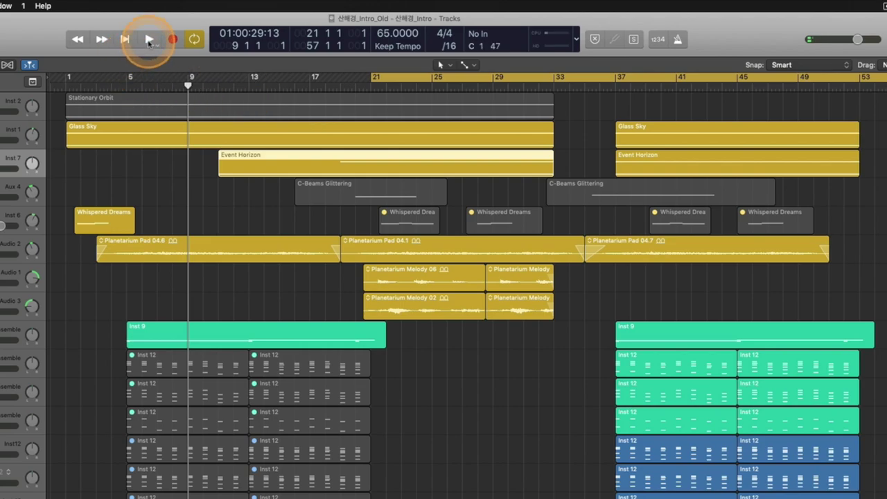
left_click(148, 42)
- Turn off Play From Cycle and recheck the playback start options
right_click(148, 41)
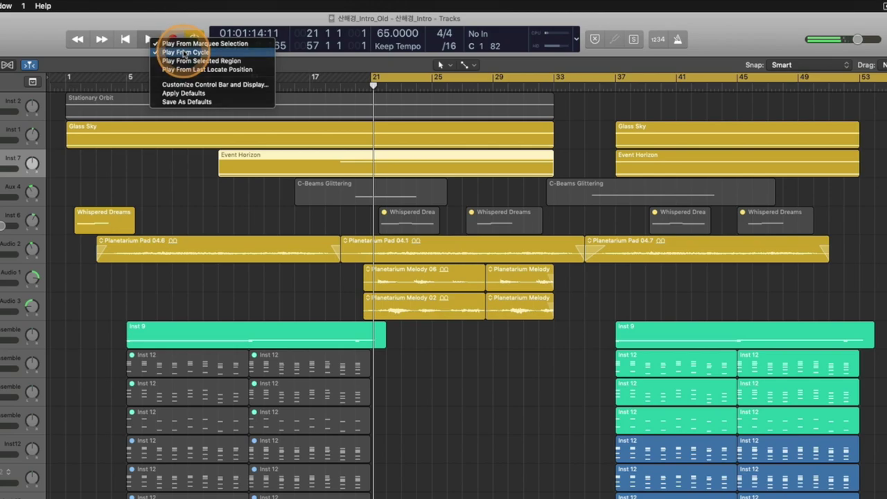
left_click(185, 53)
right_click(151, 42)
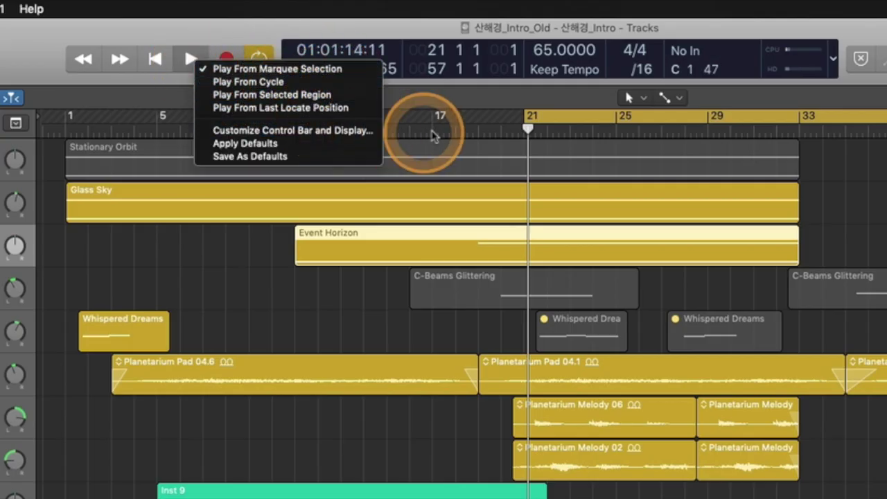
left_click(472, 128)
- Set the secondary tool to the Marquee Tool and marquee-select bars 14 to 21 of the first Inst 9 region
left_click(667, 98)
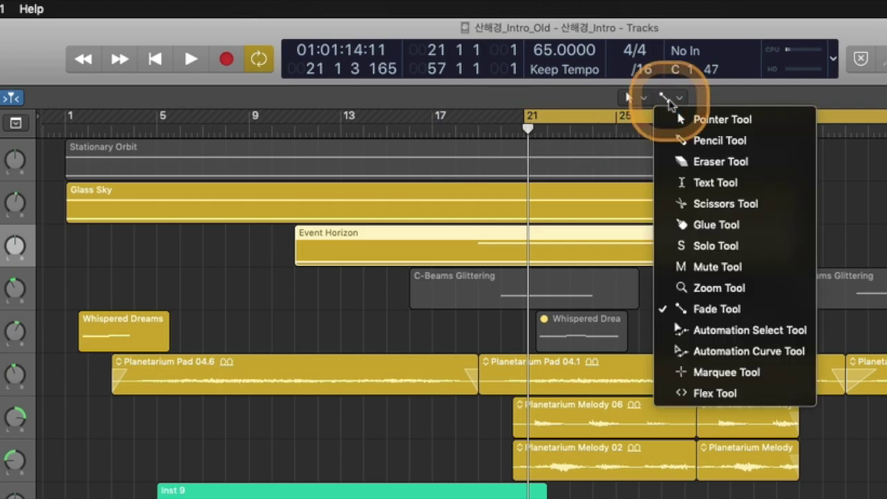
left_click(724, 367)
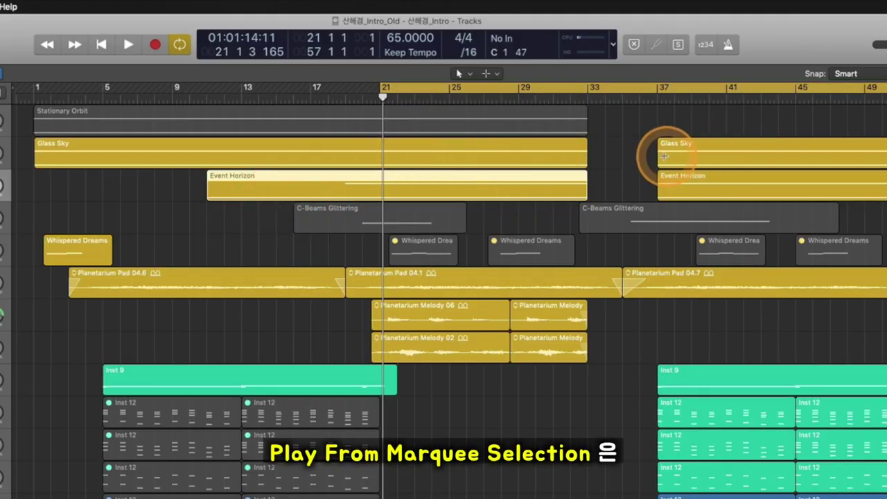
left_click_drag(653, 153, 822, 154)
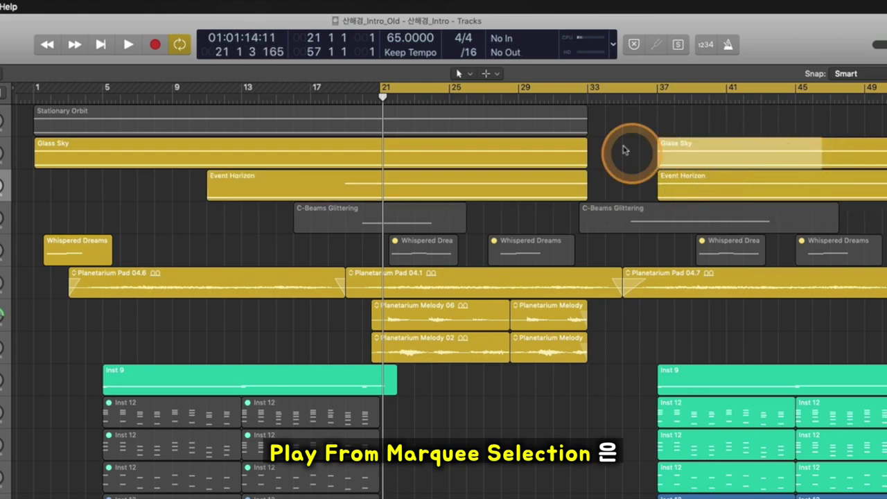
left_click_drag(644, 371, 796, 367)
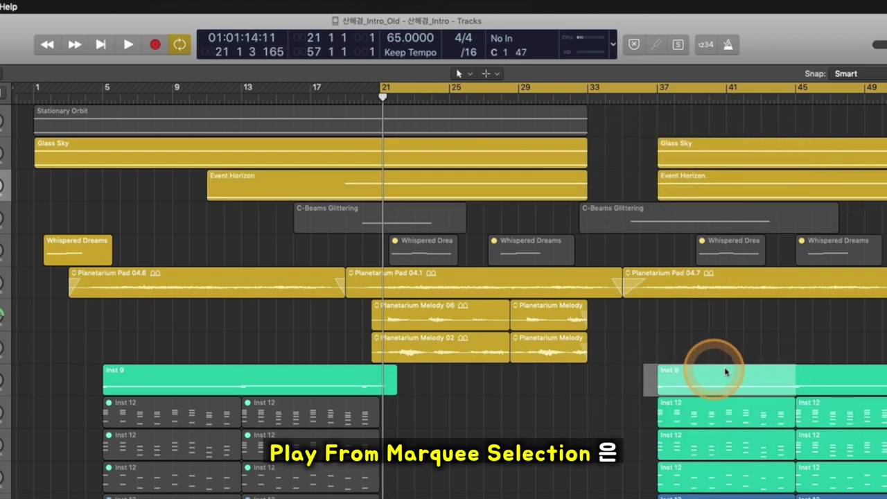
left_click_drag(261, 380, 376, 377)
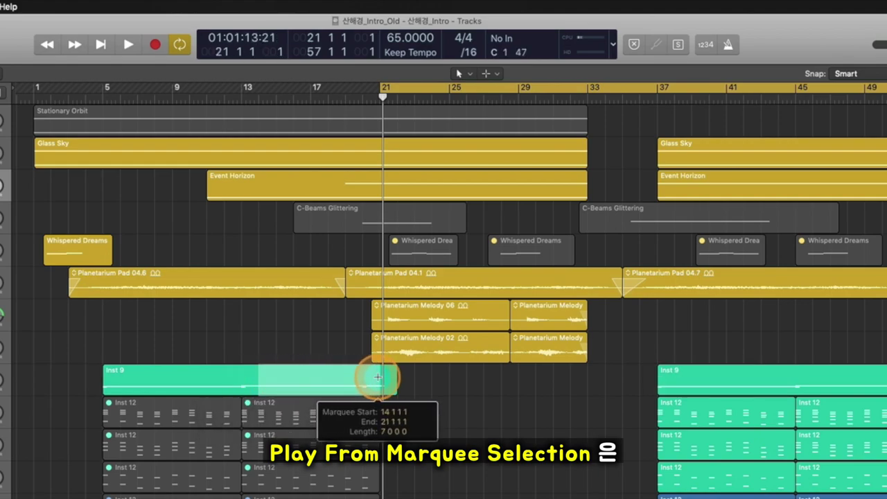
left_click_drag(294, 364, 366, 382)
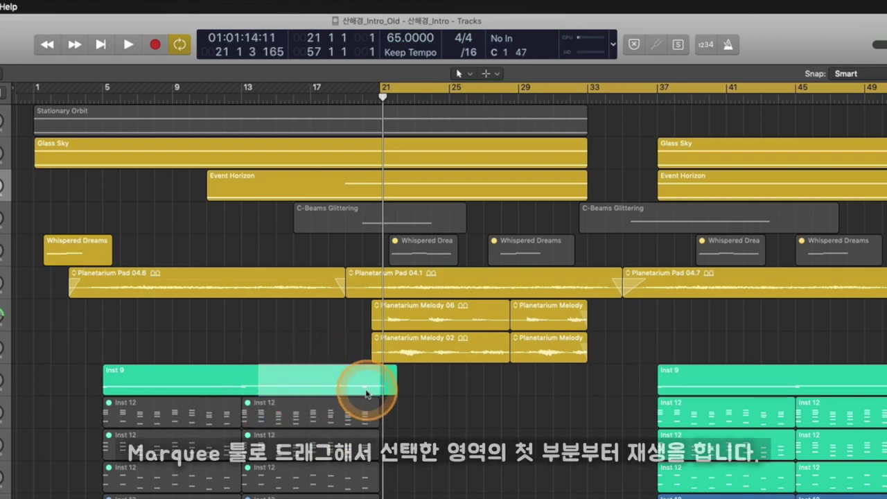
- Check that Play From Marquee Selection is on and play the Inst 9 marquee selection briefly, twice
right_click(130, 47)
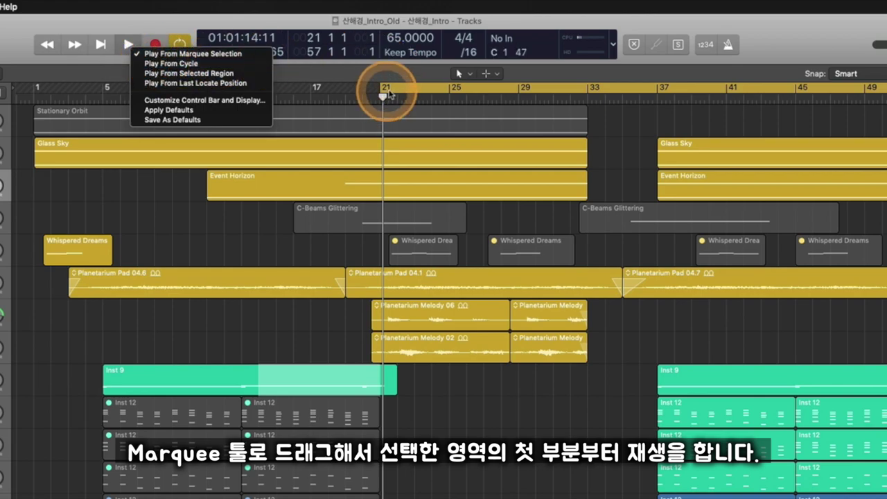
left_click(352, 287)
key("space")
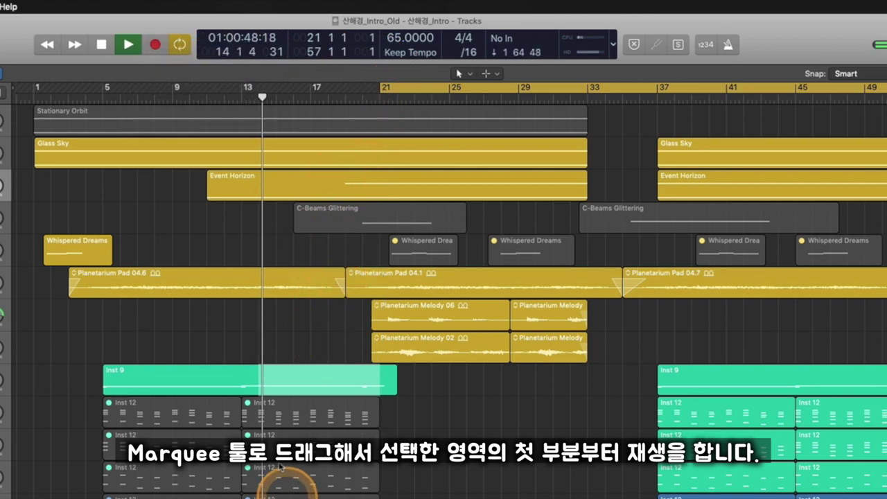
key("space")
key("space")
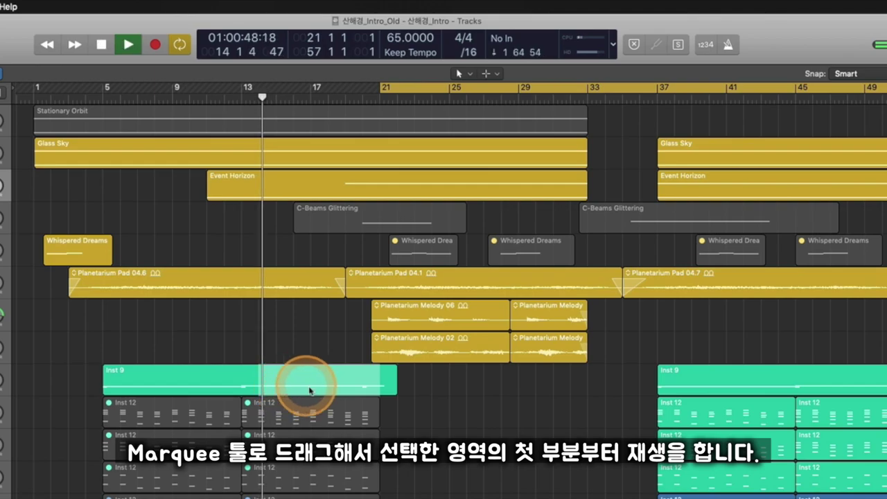
key("space")
- Review the playback start options without changing them and play briefly once more from the marquee selection
right_click(311, 151)
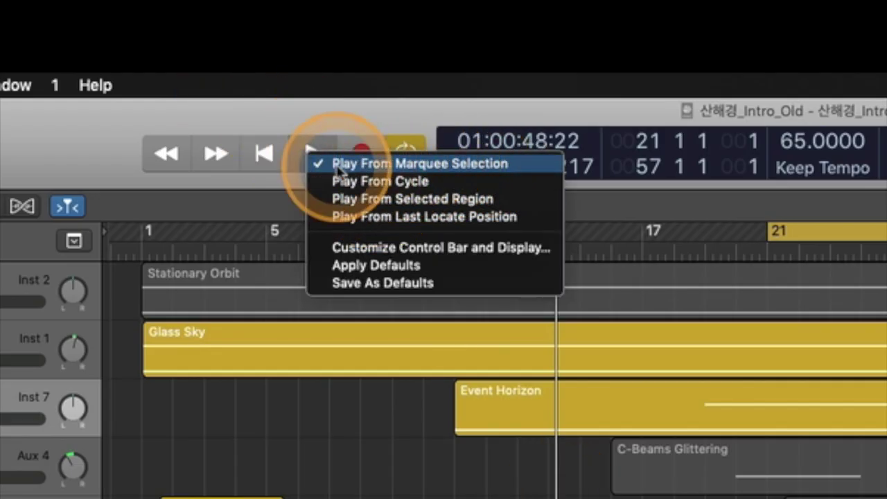
left_click(311, 154)
right_click(314, 157)
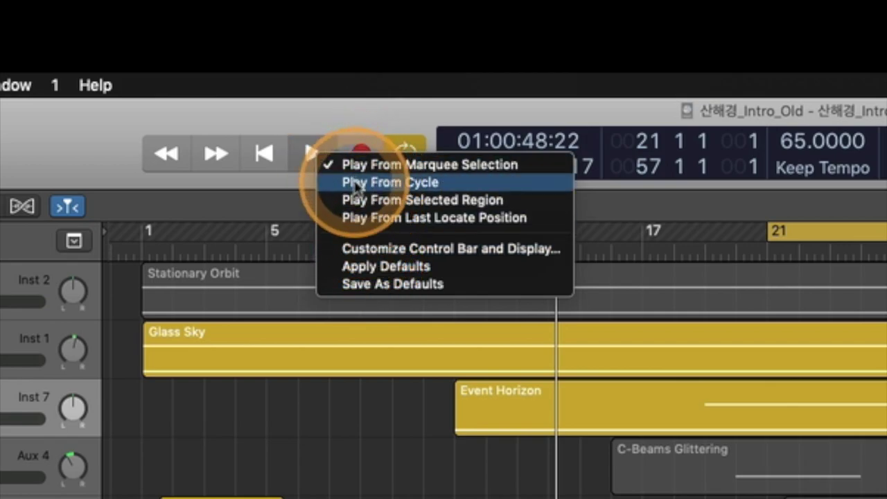
left_click(309, 182)
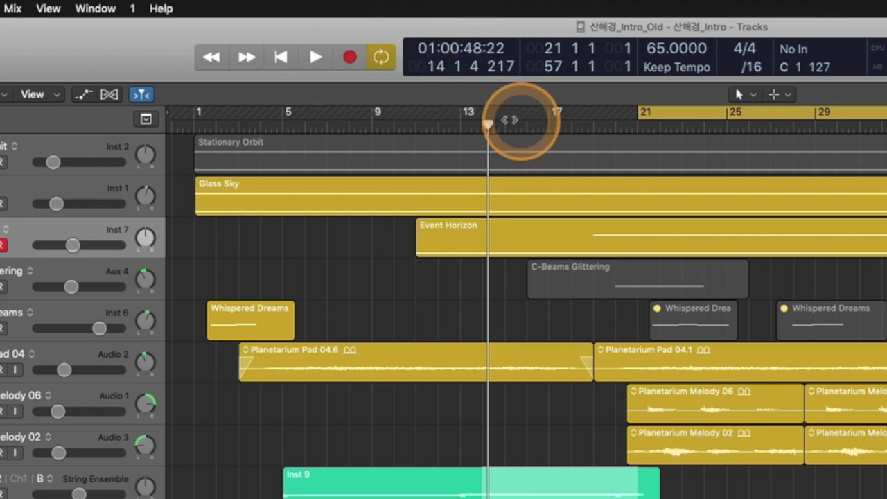
key("space")
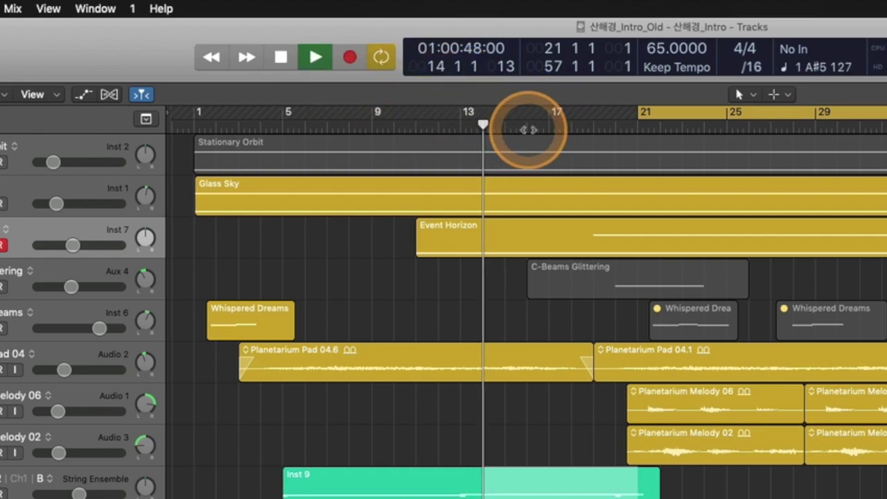
left_click(307, 59)
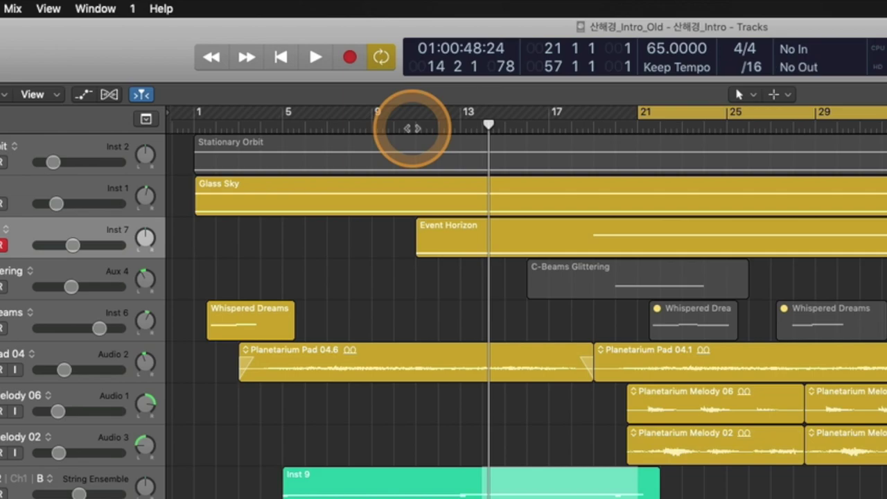
- Play briefly from the very beginning of the project, ignoring the marquee selection, and recheck the playback start options
key("Return")
key("space")
key("Return")
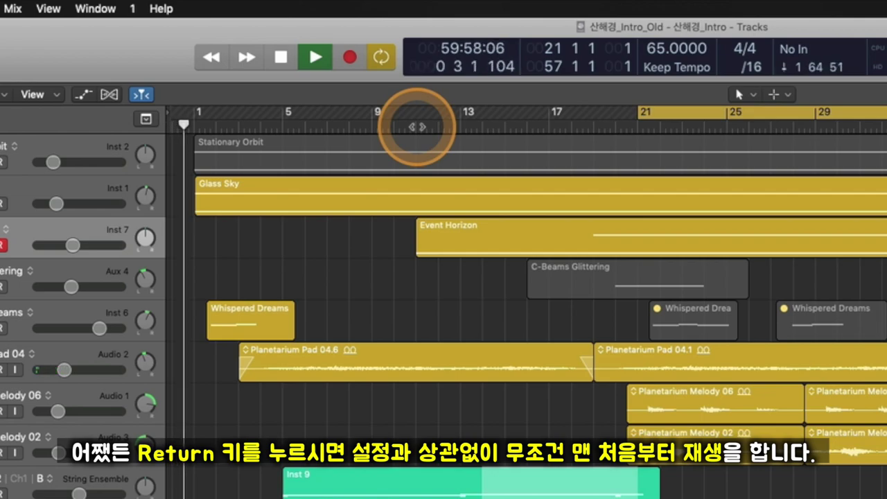
key("space")
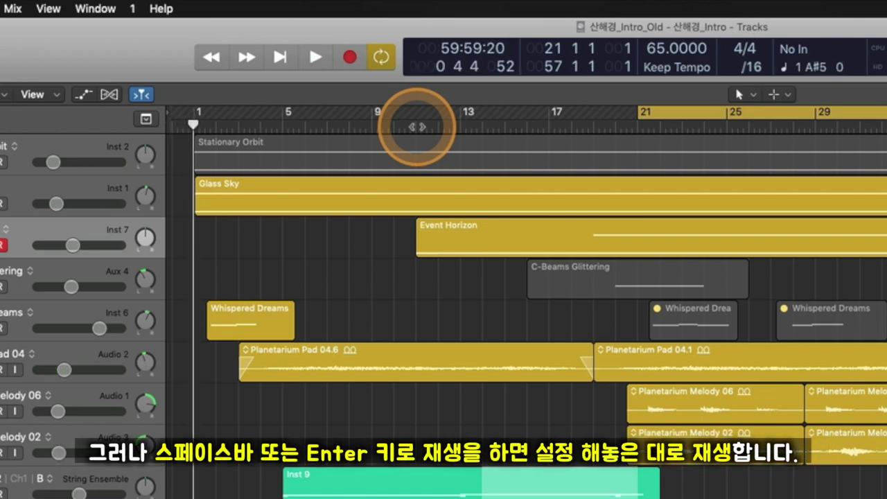
right_click(320, 57)
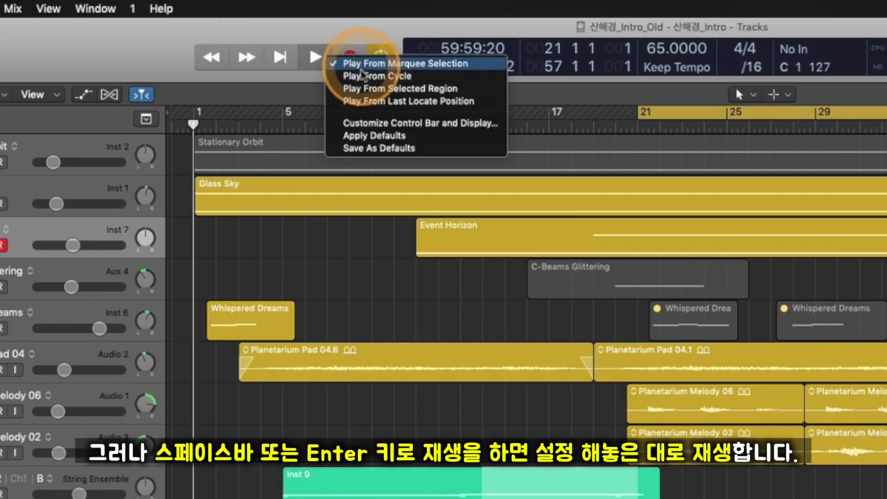
left_click(316, 56)
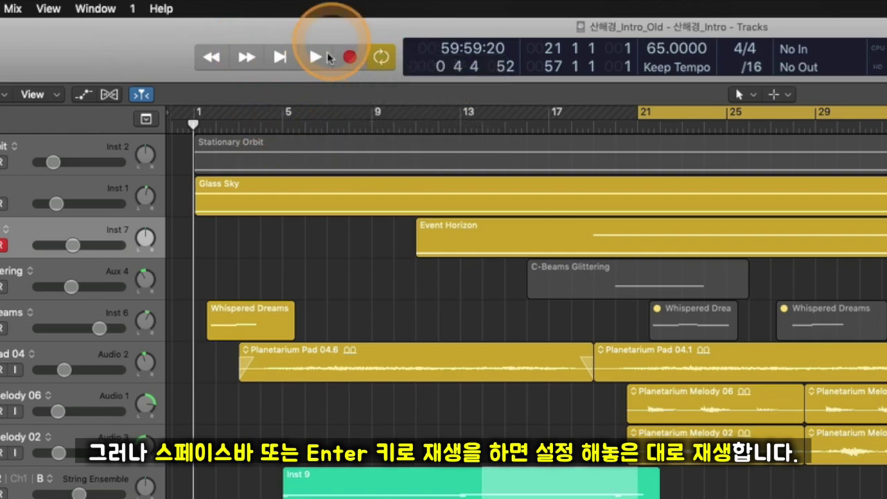